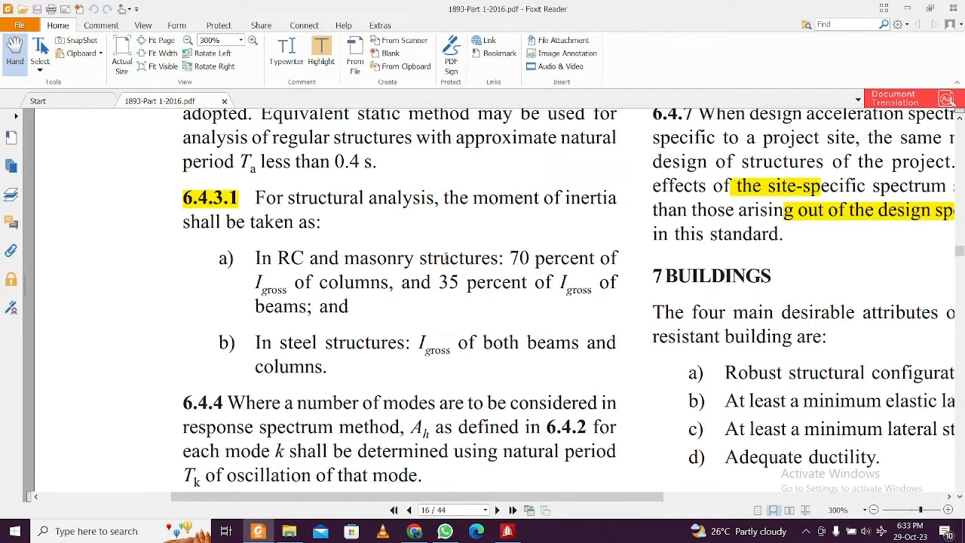
Examine clause 6.4.3.1 on the moment of inertia percentages for columns and beams in RC and steel structures.
{"action": "left_click_drag", "start_coordinate": [450, 258], "coordinate": [400, 324]}
{"action": "left_click", "coordinate": [391, 320]}
{"action": "left_click_drag", "start_coordinate": [214, 256], "coordinate": [381, 310]}
{"action": "left_click", "coordinate": [371, 311]}
{"action": "mouse_move", "coordinate": [357, 306]}
{"action": "left_mouse_down"}
{"action": "mouse_move", "coordinate": [218, 257]}
{"action": "mouse_move", "coordinate": [360, 320]}
{"action": "left_mouse_up"}
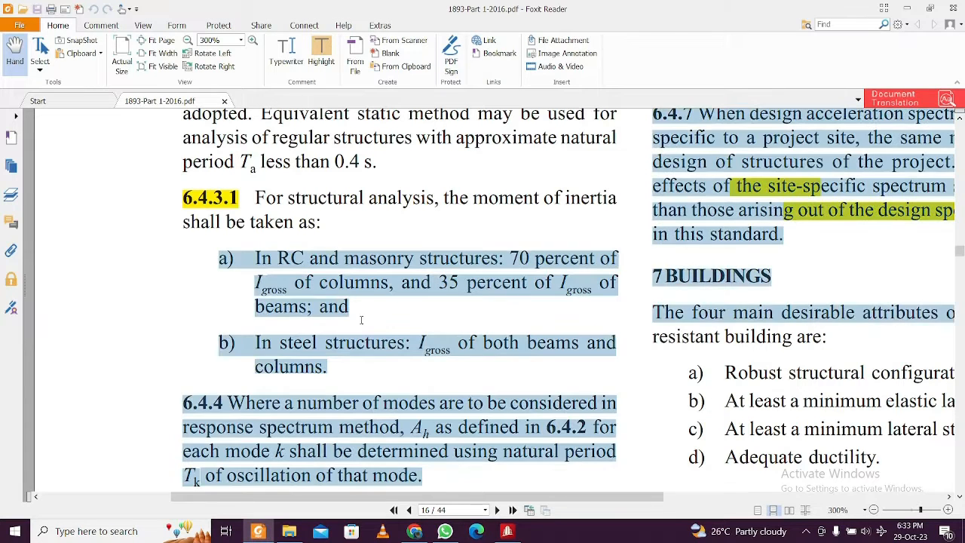
{"action": "left_click", "coordinate": [360, 323]}
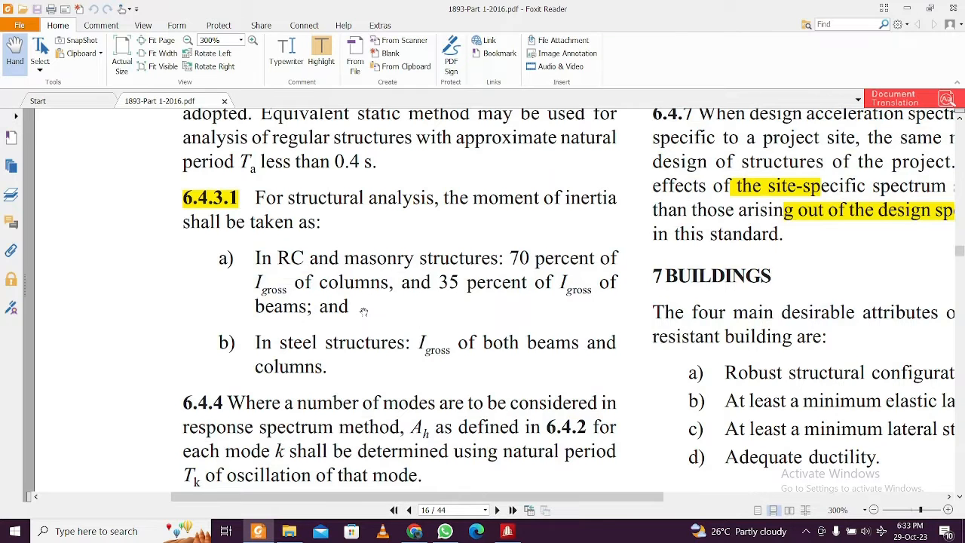
Switch to STAAD.Pro and review the concrete design results of columns 87, 78, 77, 76 and 72.
{"action": "left_click", "coordinate": [509, 531]}
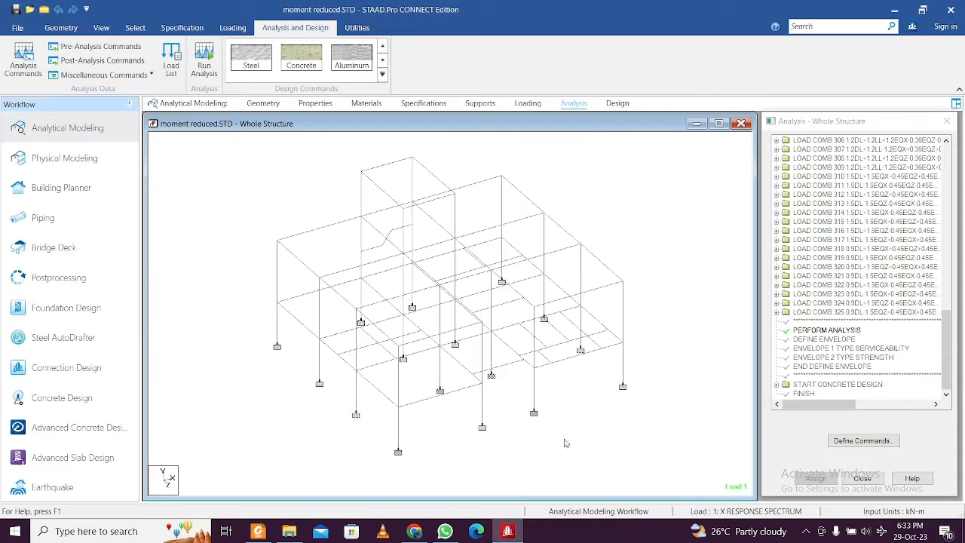
{"action": "double_click", "coordinate": [627, 324]}
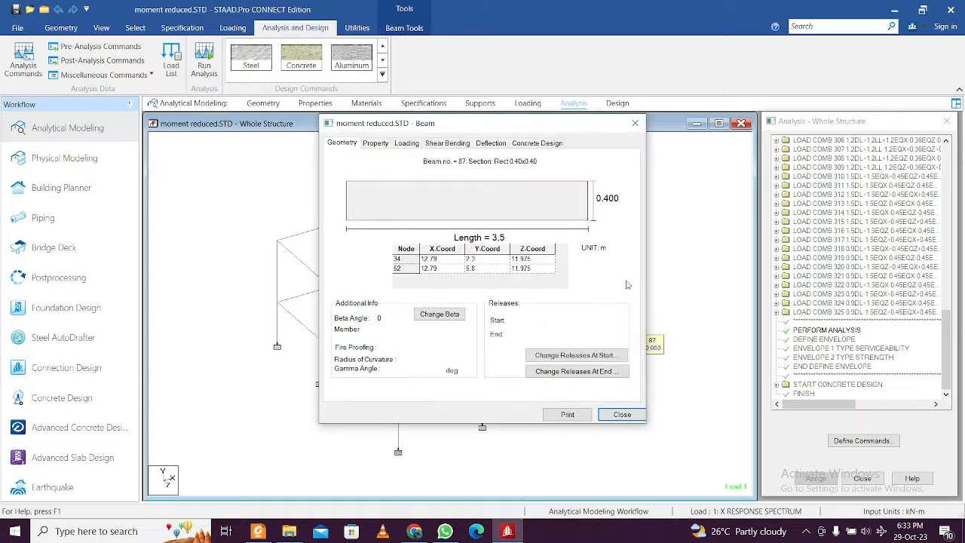
{"action": "left_click", "coordinate": [555, 143]}
{"action": "left_click_drag", "start_coordinate": [559, 124], "coordinate": [846, 14]}
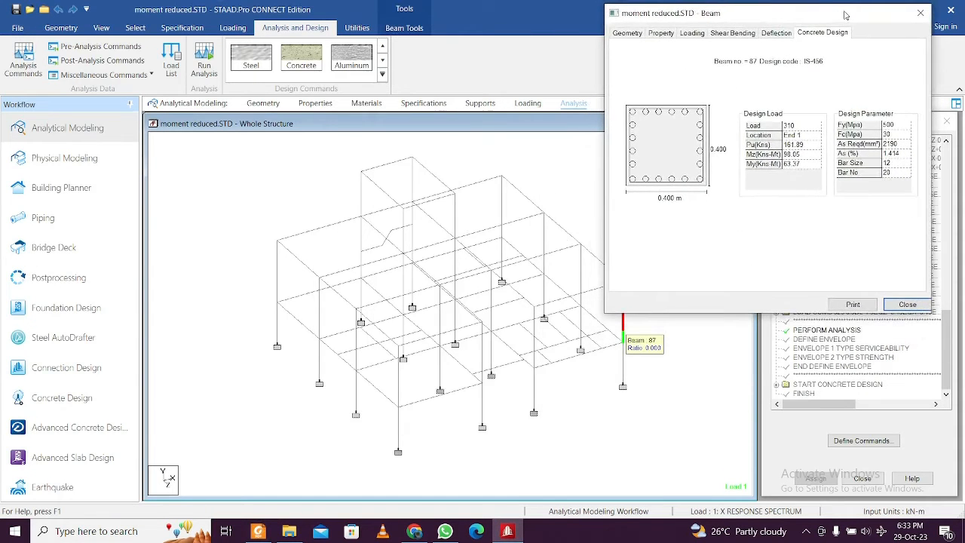
{"action": "left_click", "coordinate": [399, 395]}
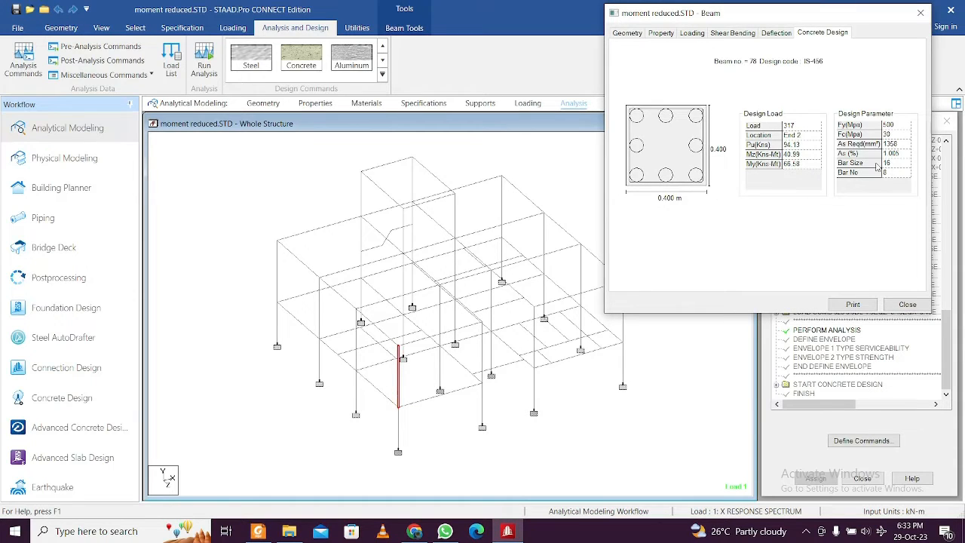
{"action": "left_click", "coordinate": [357, 361]}
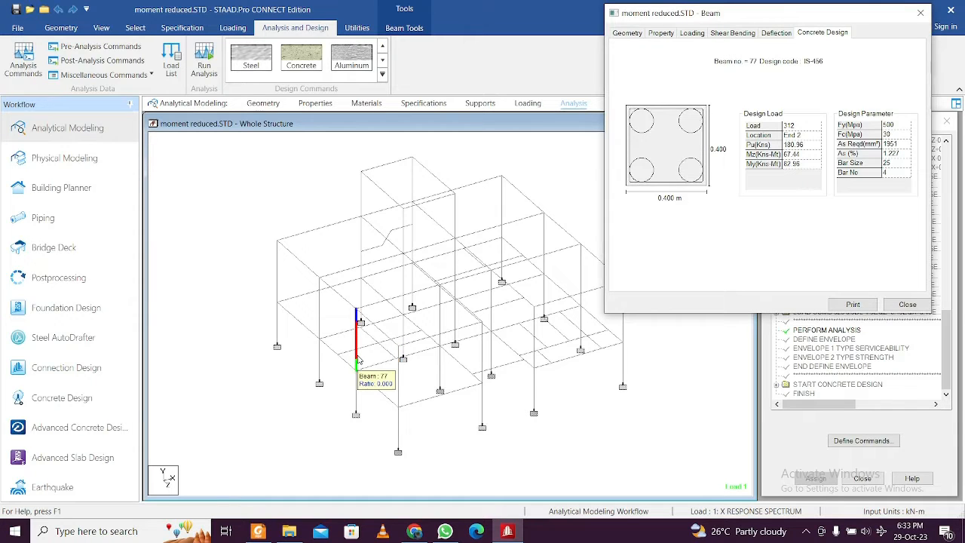
{"action": "left_click", "coordinate": [319, 321]}
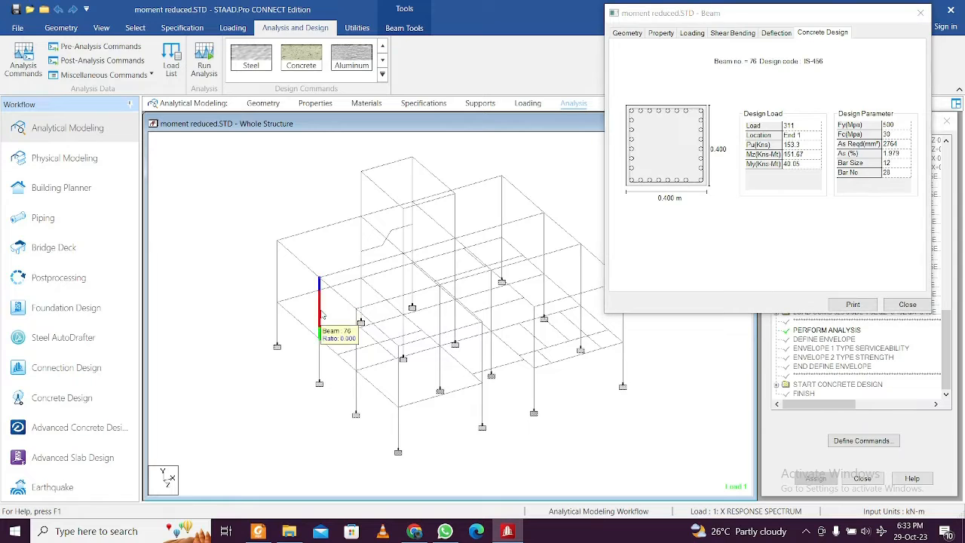
{"action": "left_click", "coordinate": [279, 279]}
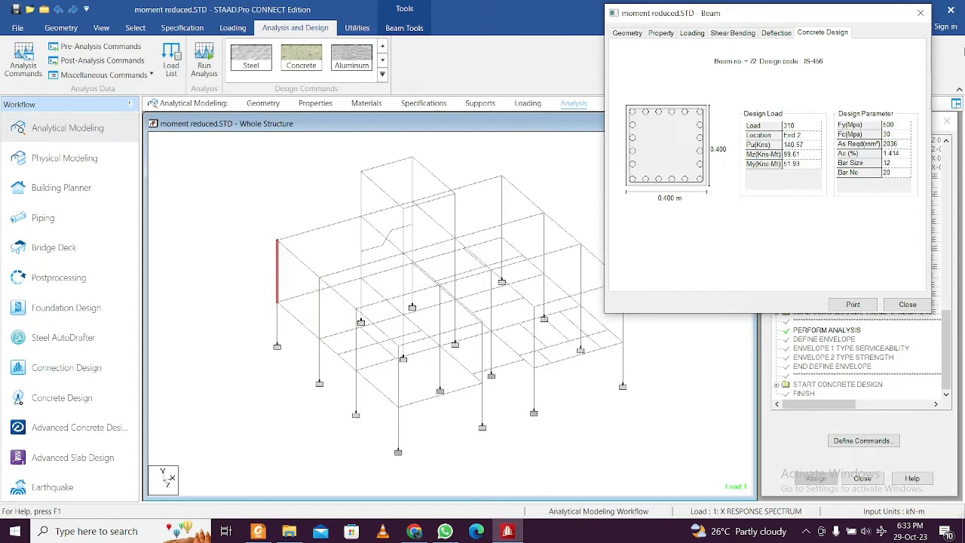
{"action": "left_click", "coordinate": [920, 13]}
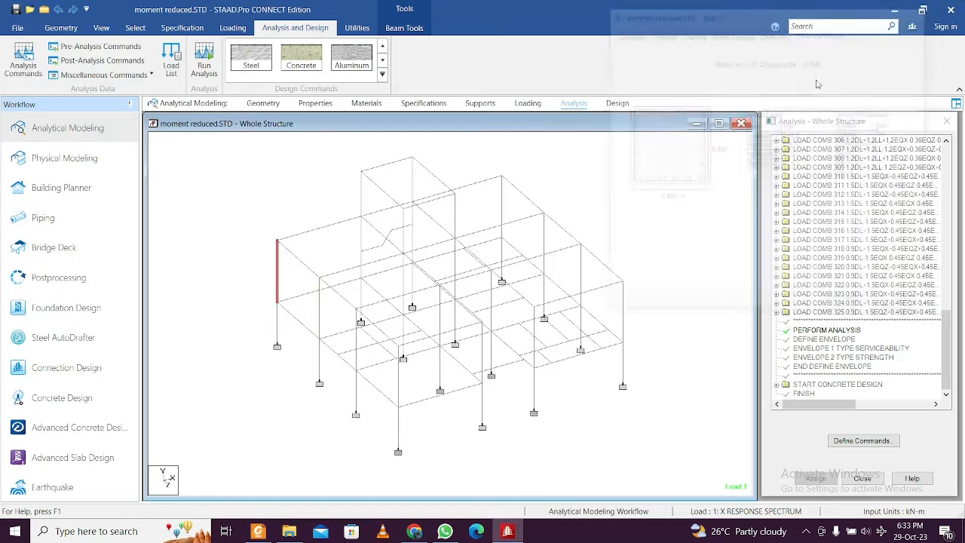
{"action": "left_click", "coordinate": [685, 247]}
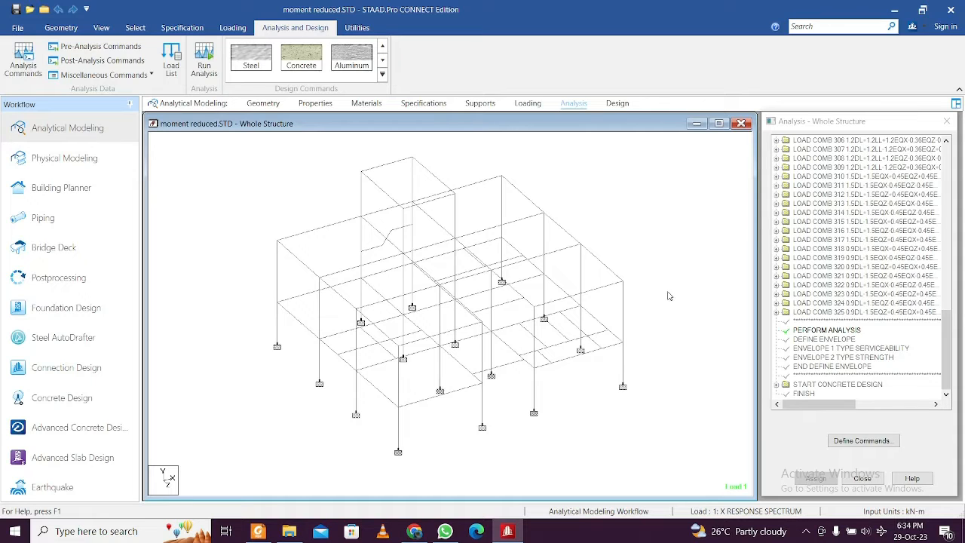
Add a cracked-property beam specification with RIX, RIY and RIZ reduction factors of 0.7.
{"action": "left_click", "coordinate": [423, 105]}
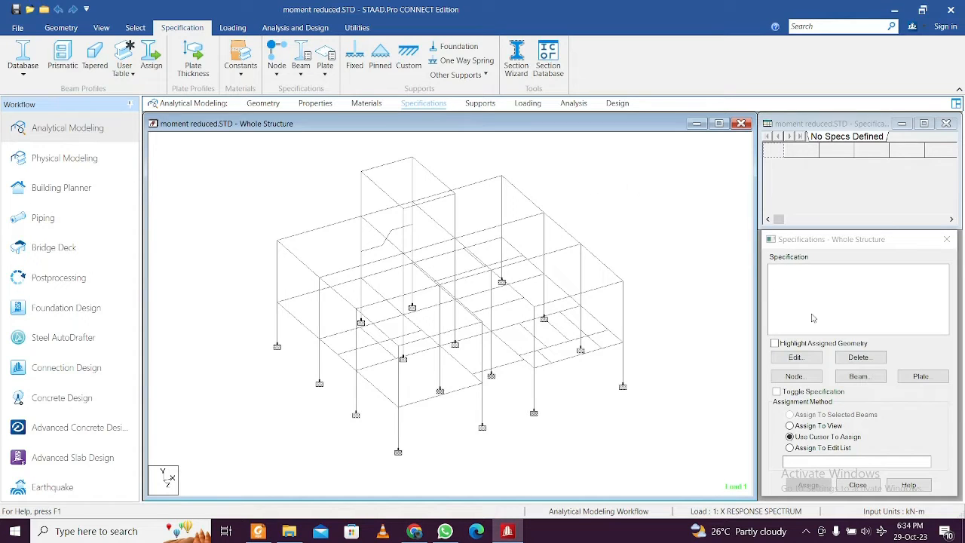
{"action": "left_click", "coordinate": [300, 68]}
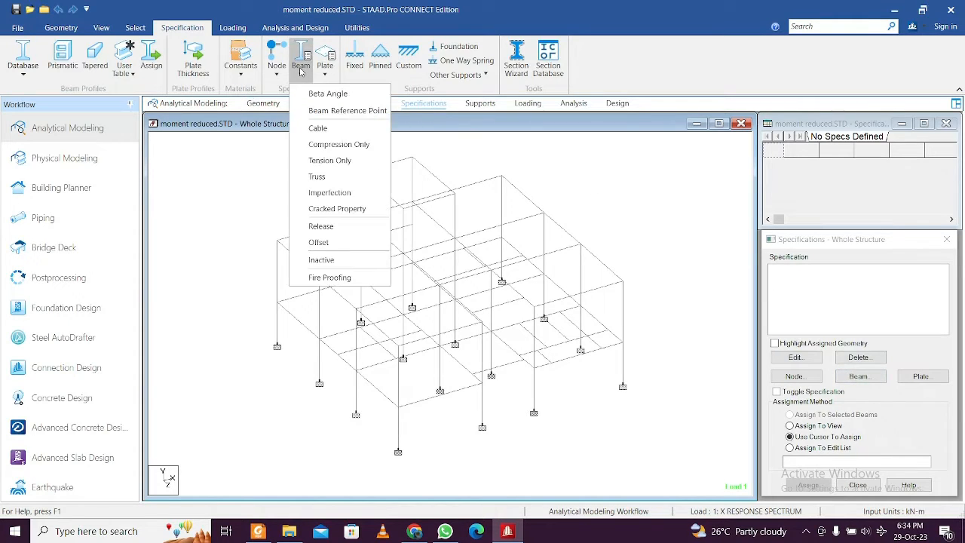
{"action": "left_click", "coordinate": [337, 209]}
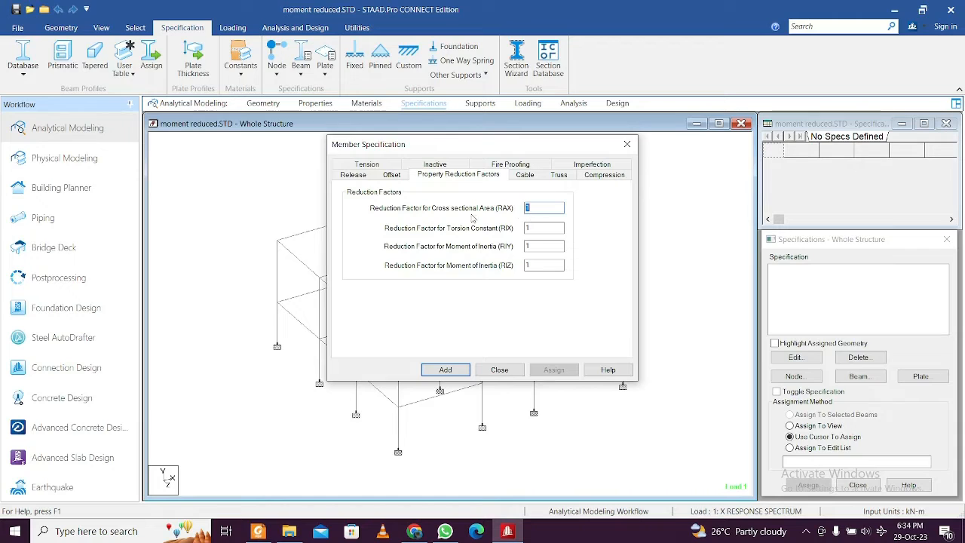
{"action": "double_click", "coordinate": [543, 228]}
{"action": "double_click", "coordinate": [544, 247]}
{"action": "double_click", "coordinate": [541, 265]}
{"action": "double_click", "coordinate": [531, 228]}
{"action": "type", "text": "0.7"}
{"action": "left_click", "coordinate": [446, 370]}
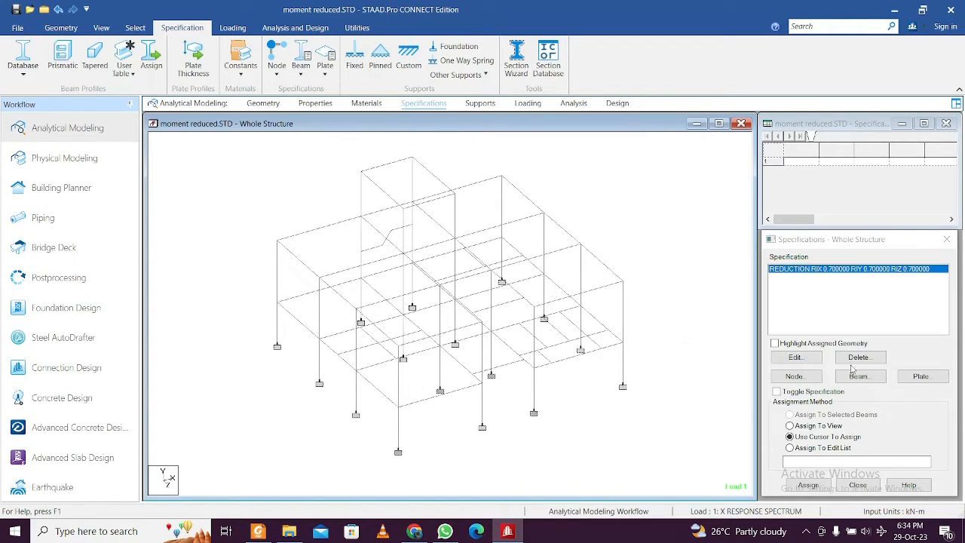
Add a second cracked-property beam specification with RIX, RIY and RIZ reduction factors of 0.35.
{"action": "left_click", "coordinate": [309, 77]}
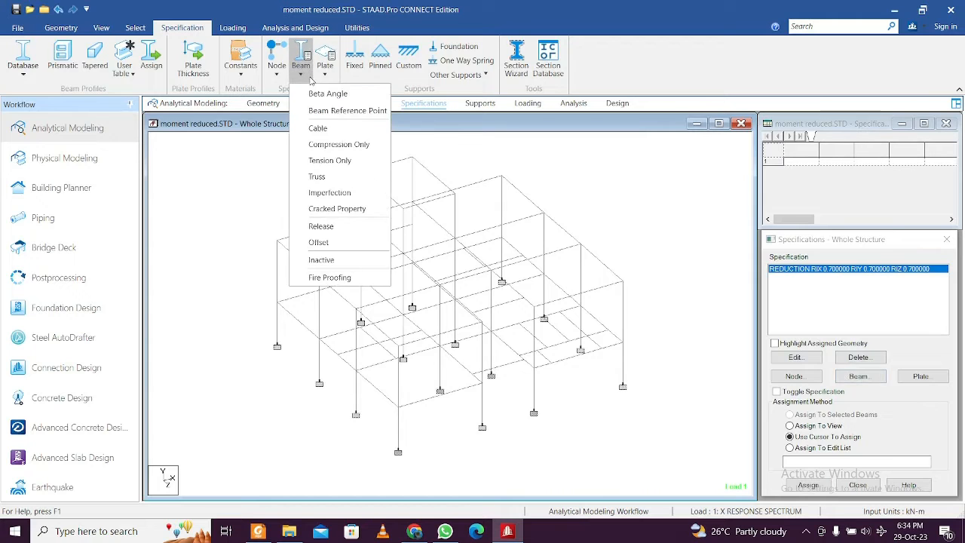
{"action": "left_click", "coordinate": [334, 209]}
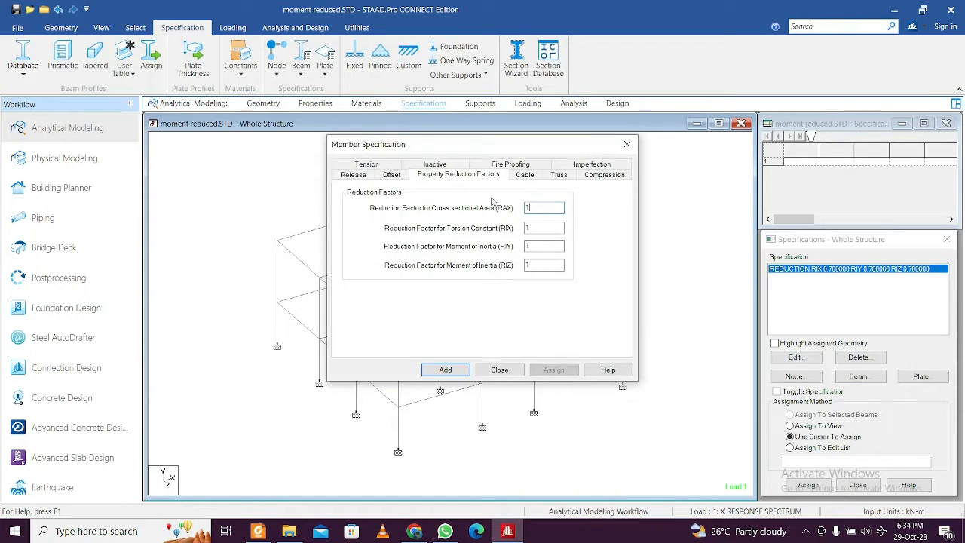
{"action": "left_click", "coordinate": [536, 228]}
{"action": "type", "text": "0.35"}
{"action": "key", "text": "Tab"}
{"action": "type", "text": "0.35"}
{"action": "key", "text": "Tab"}
{"action": "type", "text": "0"}
{"action": "left_click", "coordinate": [446, 370]}
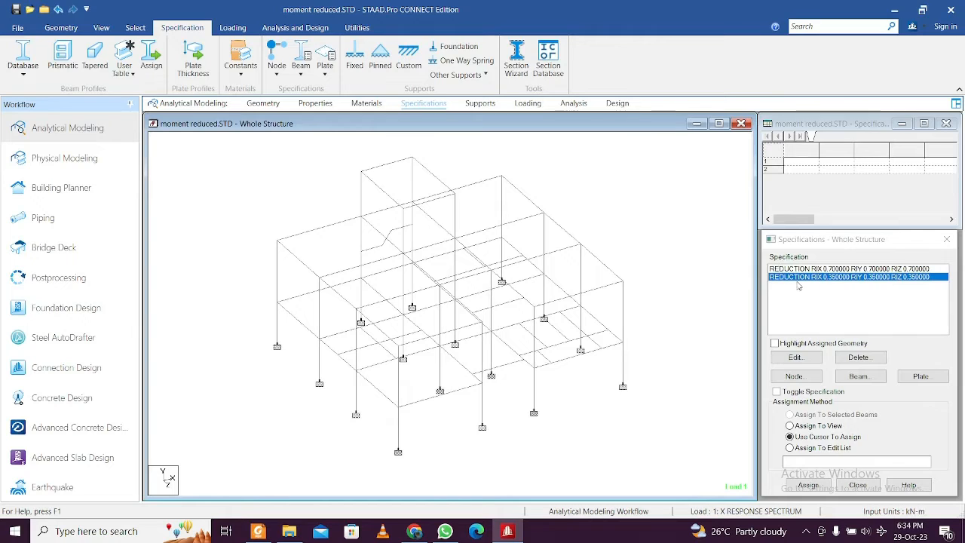
Assign the 0.7 reduction specification to all columns parallel to Y, accepting deletion of the old result files.
{"action": "left_click", "coordinate": [820, 269]}
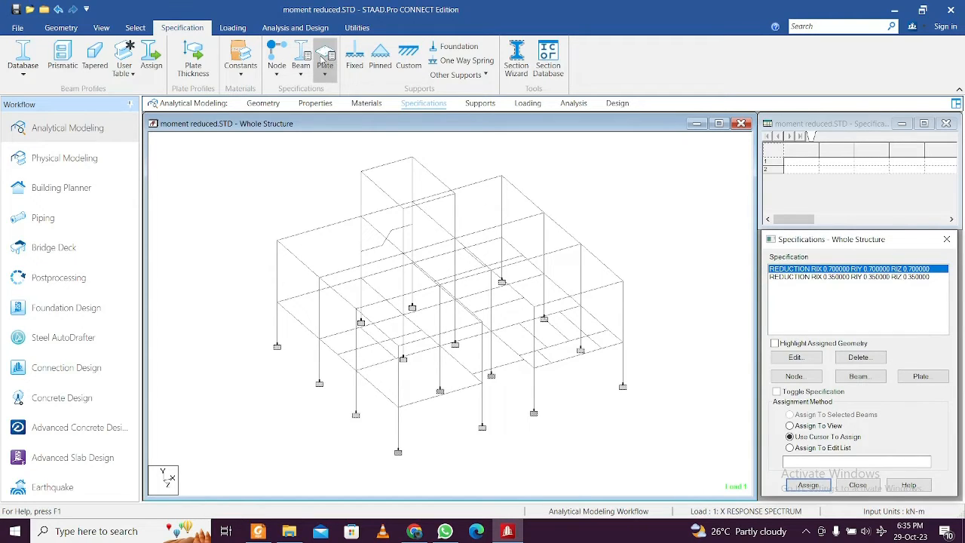
{"action": "left_click", "coordinate": [136, 31]}
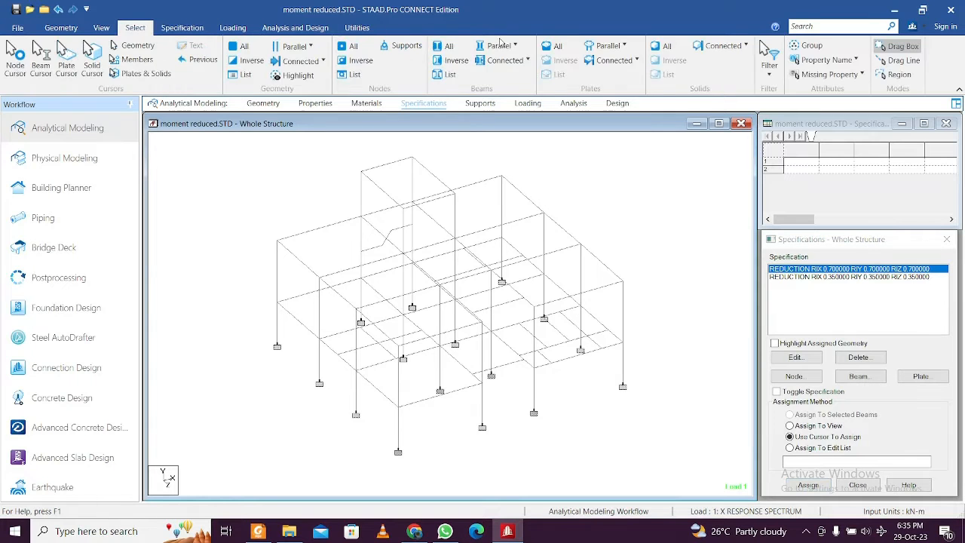
{"action": "left_click", "coordinate": [504, 48]}
{"action": "left_click", "coordinate": [510, 82]}
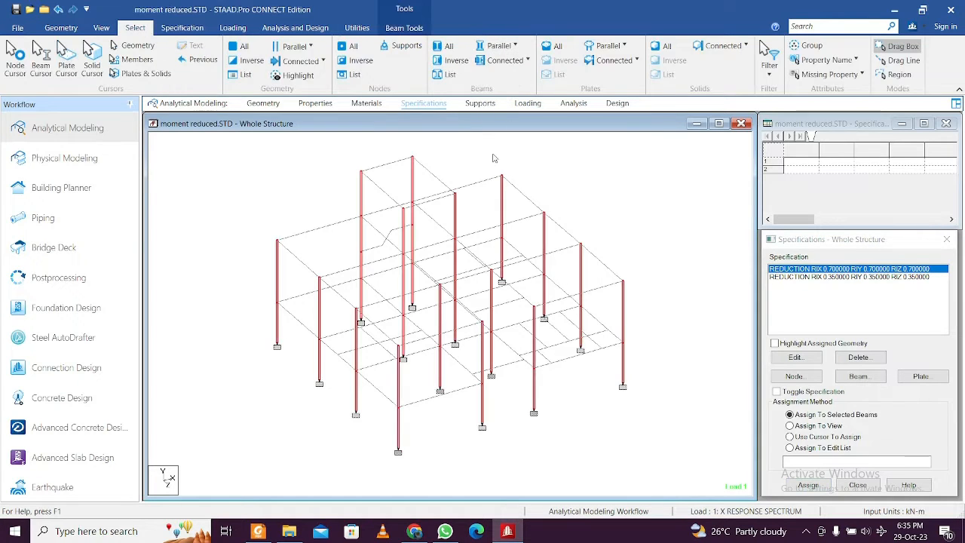
{"action": "left_click", "coordinate": [809, 485]}
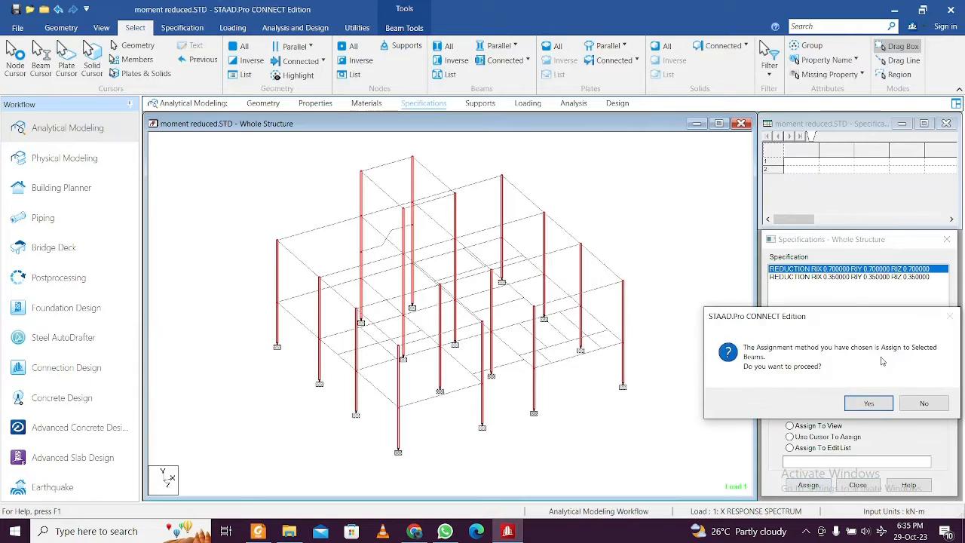
{"action": "left_click", "coordinate": [868, 402]}
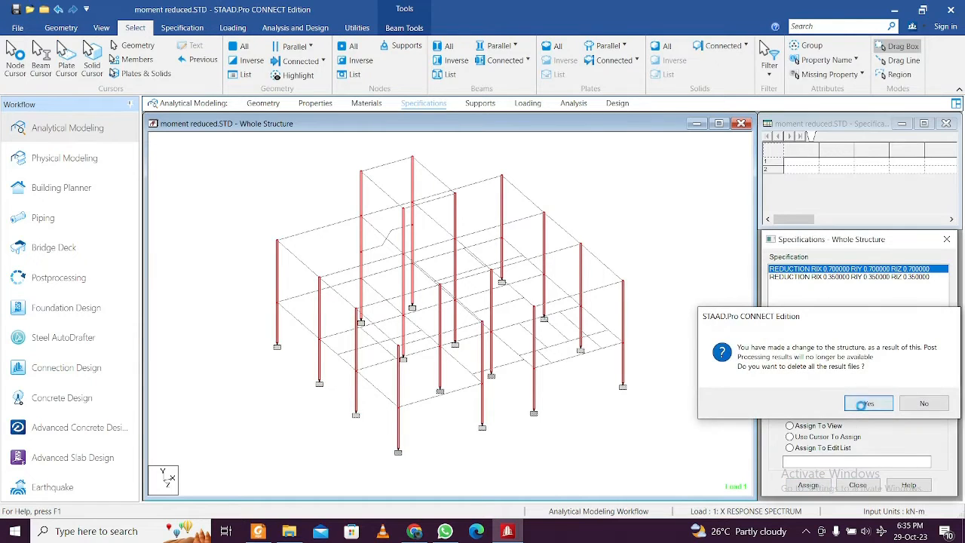
{"action": "left_click", "coordinate": [868, 403]}
Assign the 0.35 reduction specification to all beams parallel to X and Z.
{"action": "left_click", "coordinate": [867, 278]}
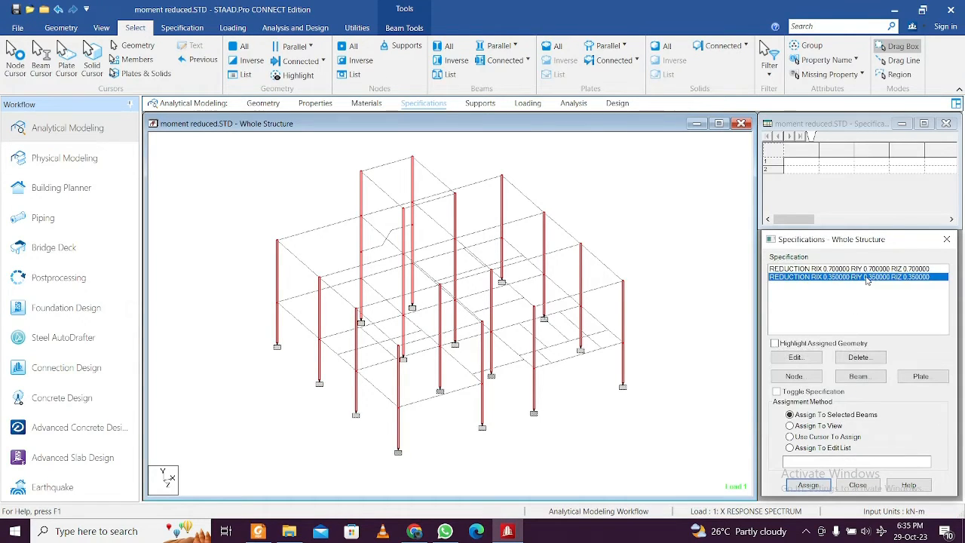
{"action": "left_click", "coordinate": [737, 279]}
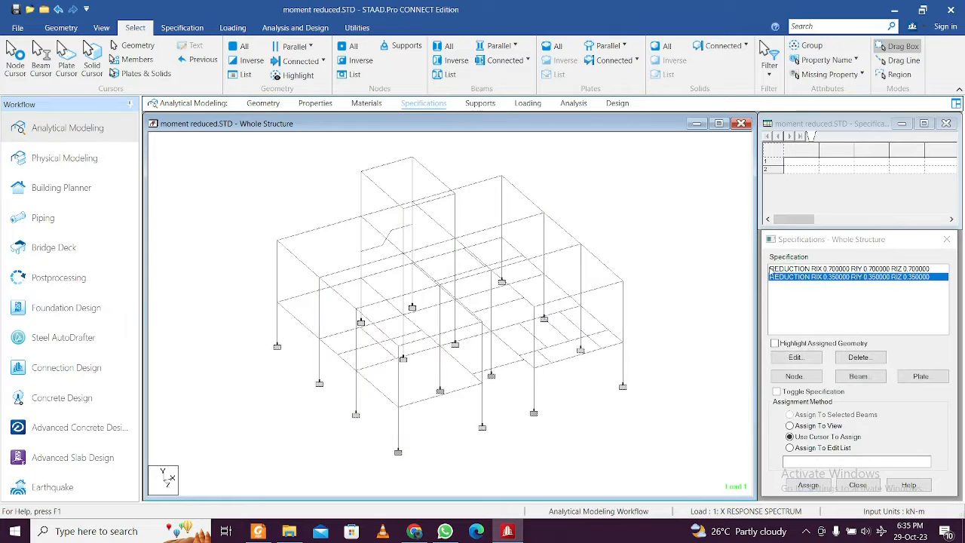
{"action": "left_click", "coordinate": [499, 46]}
{"action": "left_click", "coordinate": [498, 63]}
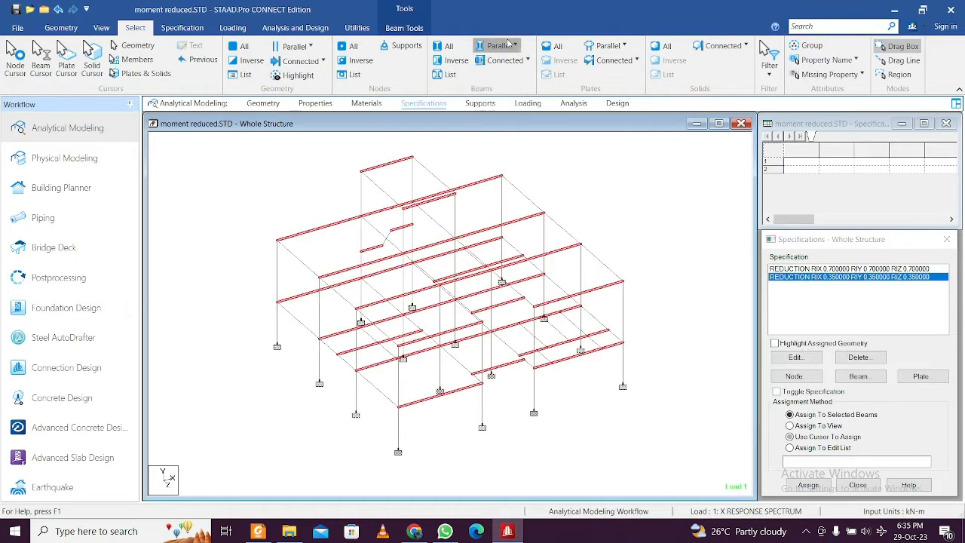
{"action": "left_click", "coordinate": [499, 46]}
{"action": "left_click", "coordinate": [498, 97]}
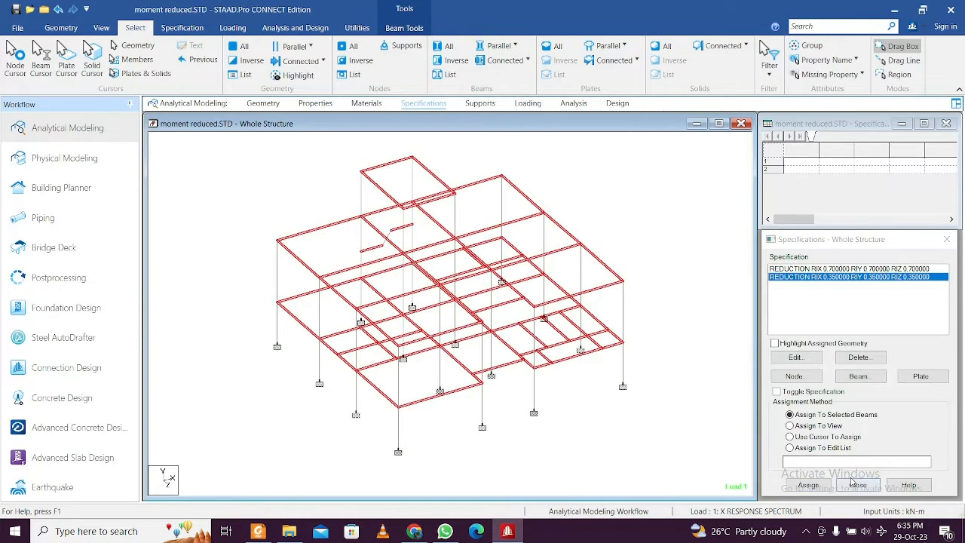
{"action": "left_click", "coordinate": [810, 486]}
{"action": "left_click", "coordinate": [867, 404]}
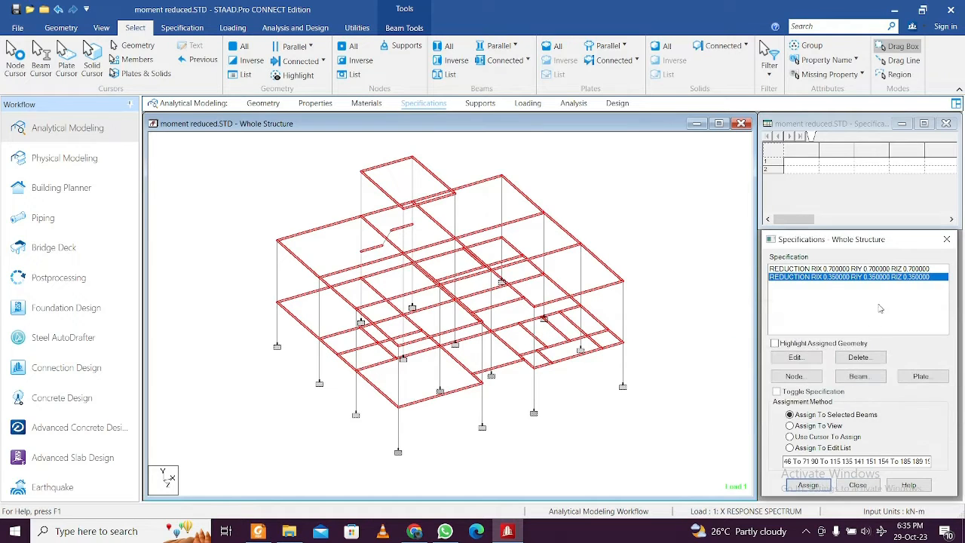
{"action": "left_click", "coordinate": [871, 268]}
{"action": "left_click", "coordinate": [871, 276]}
{"action": "left_click", "coordinate": [650, 286]}
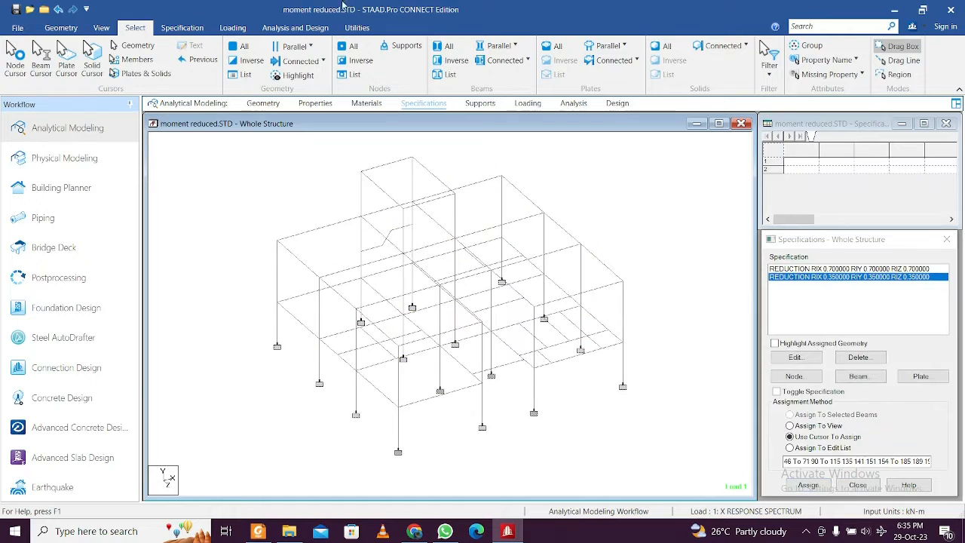
Run the analysis of the whole structure and close the analysis report while staying in modeling mode.
{"action": "left_click", "coordinate": [292, 29]}
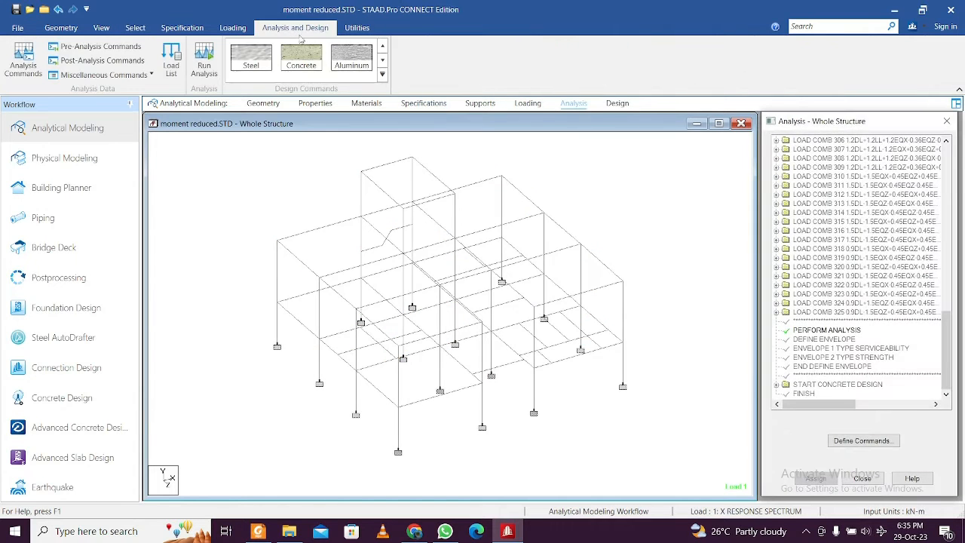
{"action": "left_click", "coordinate": [205, 60]}
{"action": "left_click", "coordinate": [483, 329]}
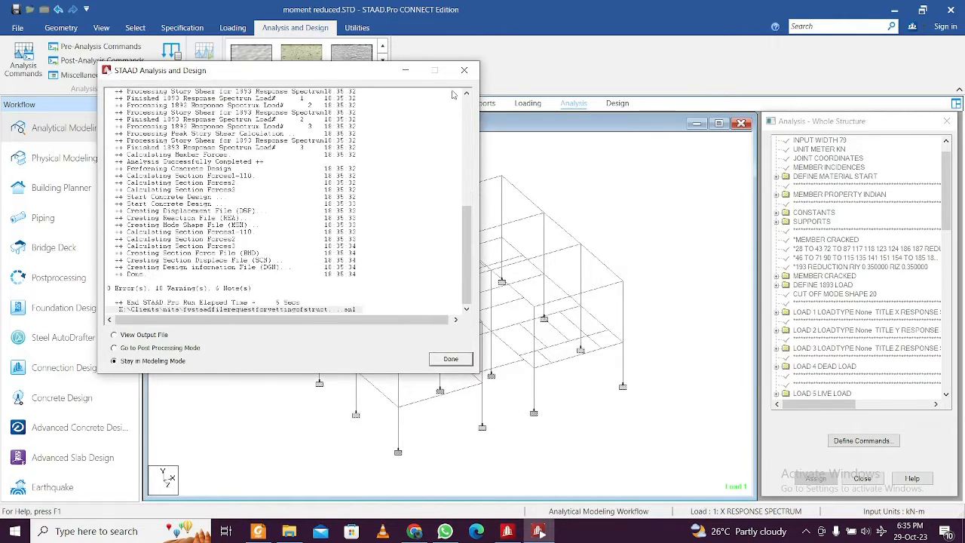
{"action": "left_click", "coordinate": [464, 71]}
Examine the concrete design results of upper-storey columns 78, 77, 76 and 72 in turn, moving the member details clear of the model.
{"action": "double_click", "coordinate": [399, 392]}
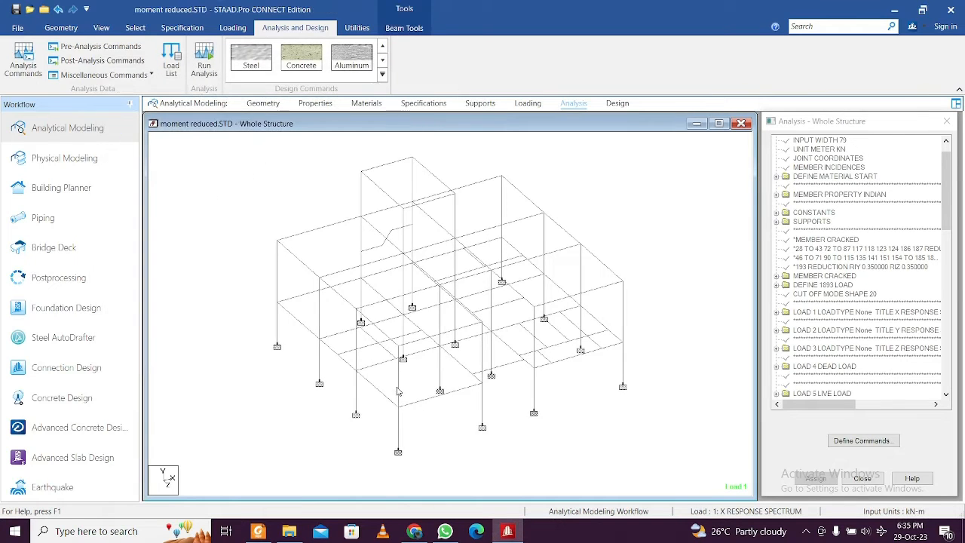
{"action": "left_click", "coordinate": [545, 142]}
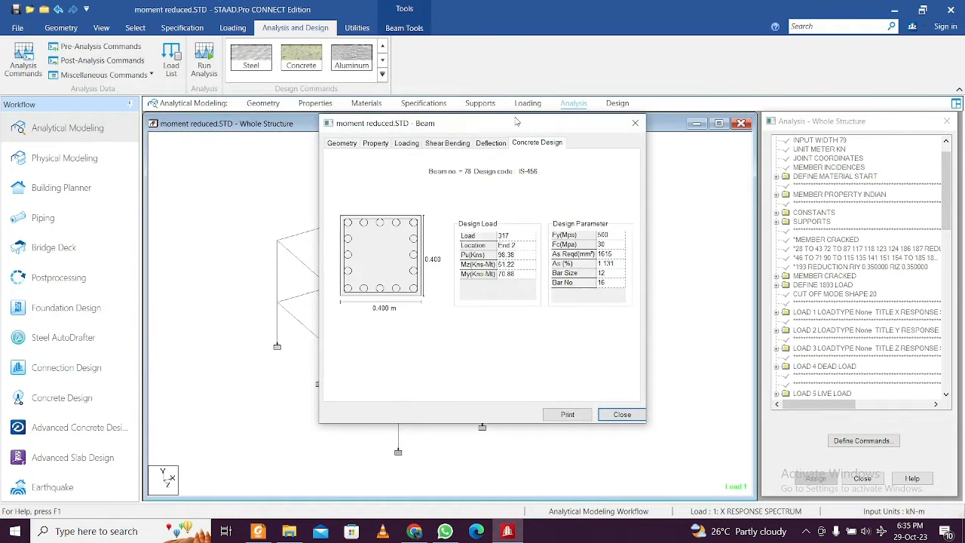
{"action": "left_click_drag", "start_coordinate": [510, 125], "coordinate": [782, 37]}
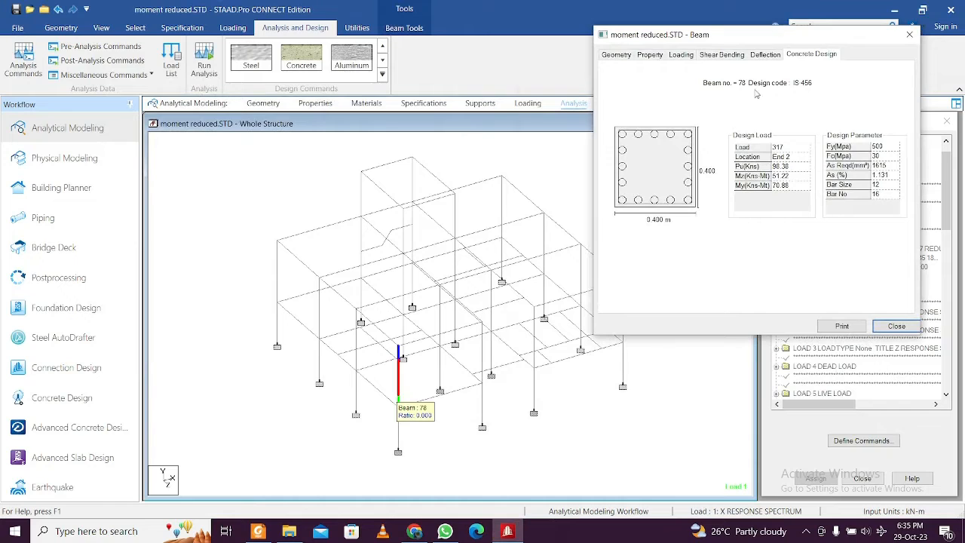
{"action": "left_click", "coordinate": [356, 360]}
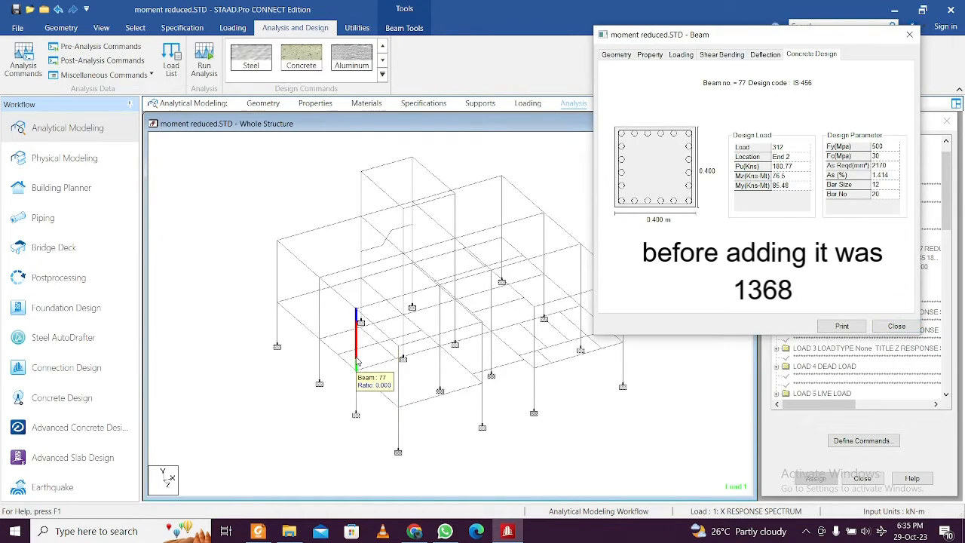
{"action": "left_click", "coordinate": [320, 323]}
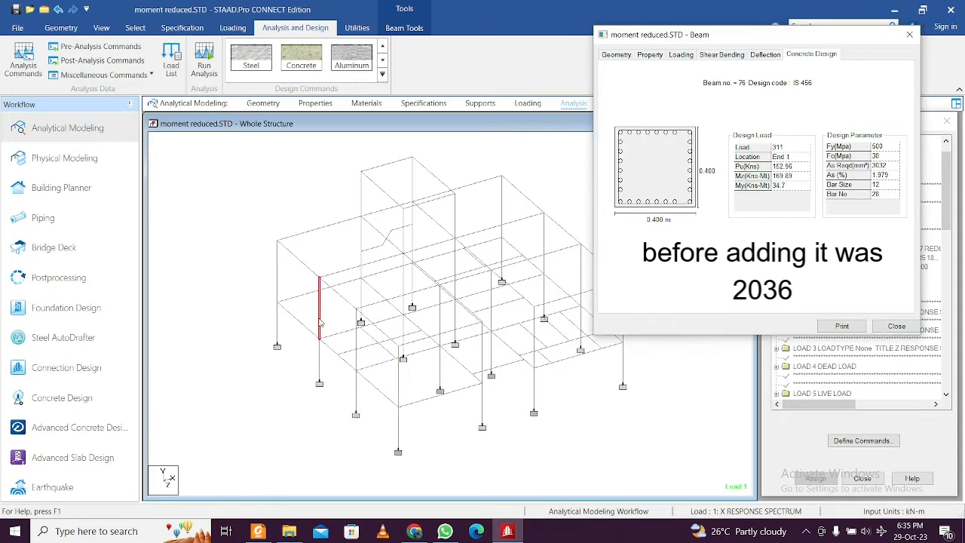
{"action": "left_click", "coordinate": [277, 280]}
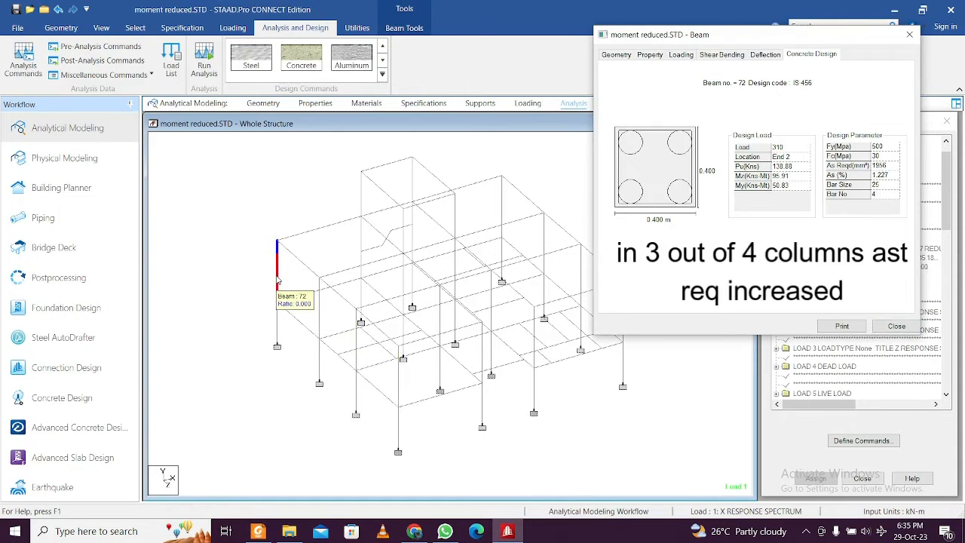
Recheck the concrete design results of columns 76 and 77, then reopen the member details for column 76.
{"action": "left_click", "coordinate": [322, 318]}
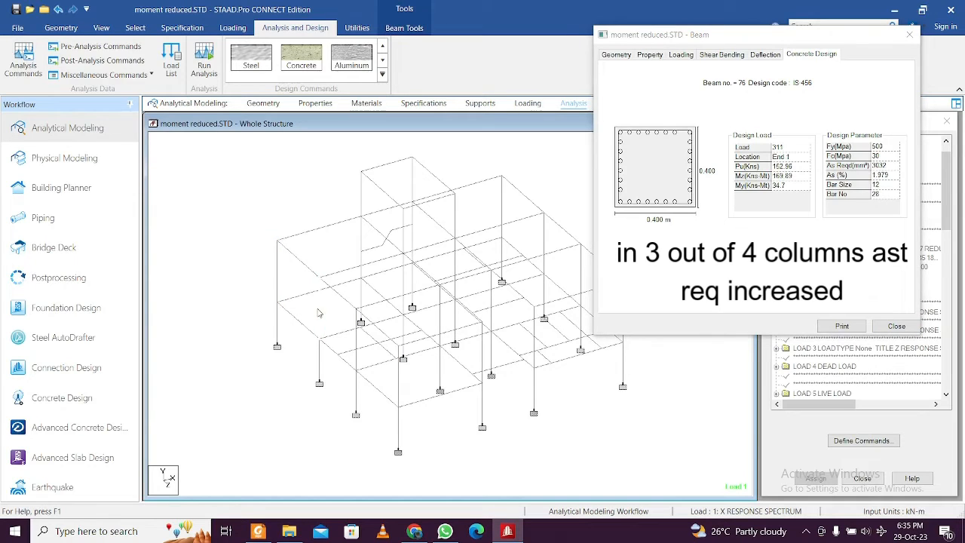
{"action": "left_click", "coordinate": [357, 368]}
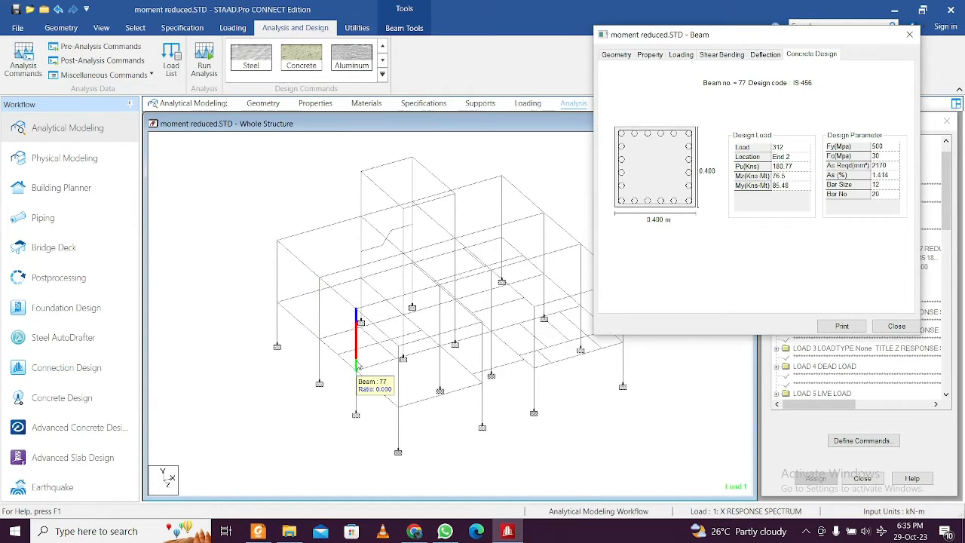
{"action": "left_click", "coordinate": [397, 394]}
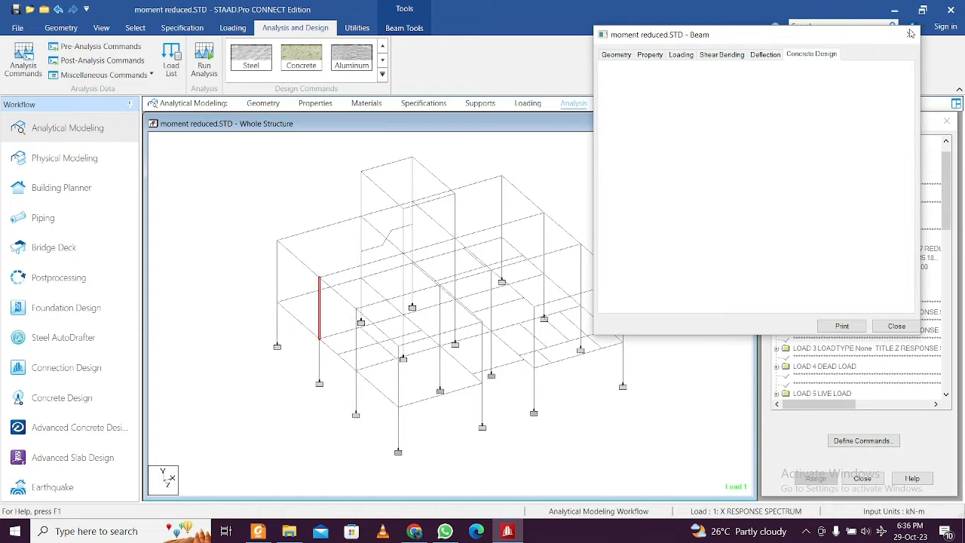
{"action": "left_click", "coordinate": [909, 34]}
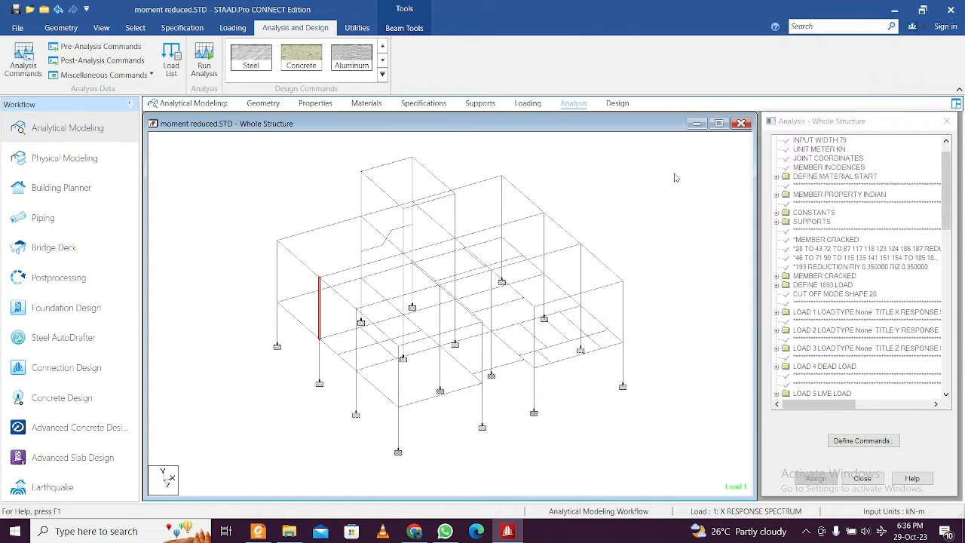
{"action": "double_click", "coordinate": [321, 321]}
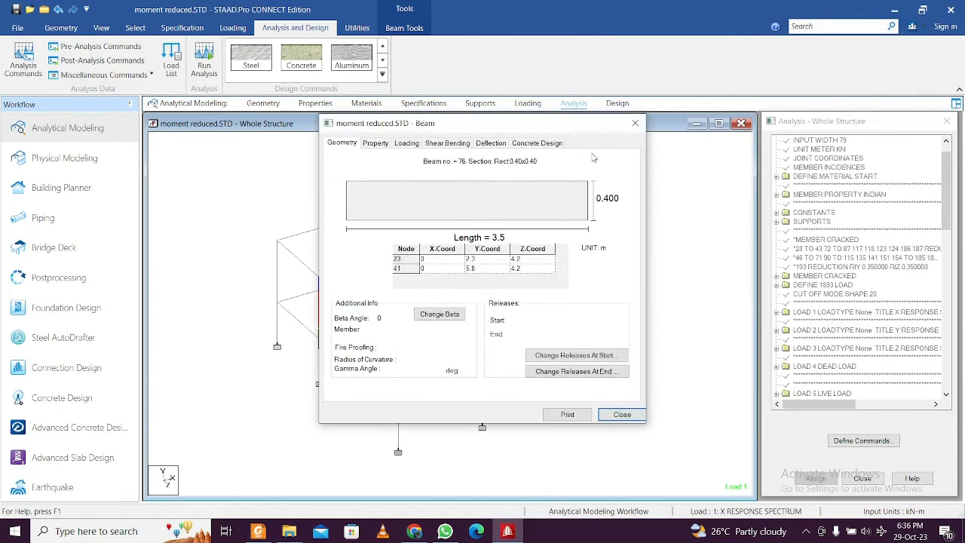
{"action": "left_click", "coordinate": [537, 144]}
Examine the concrete design reinforcement of beams 46 and 90, closing the member details after each.
{"action": "double_click", "coordinate": [298, 296]}
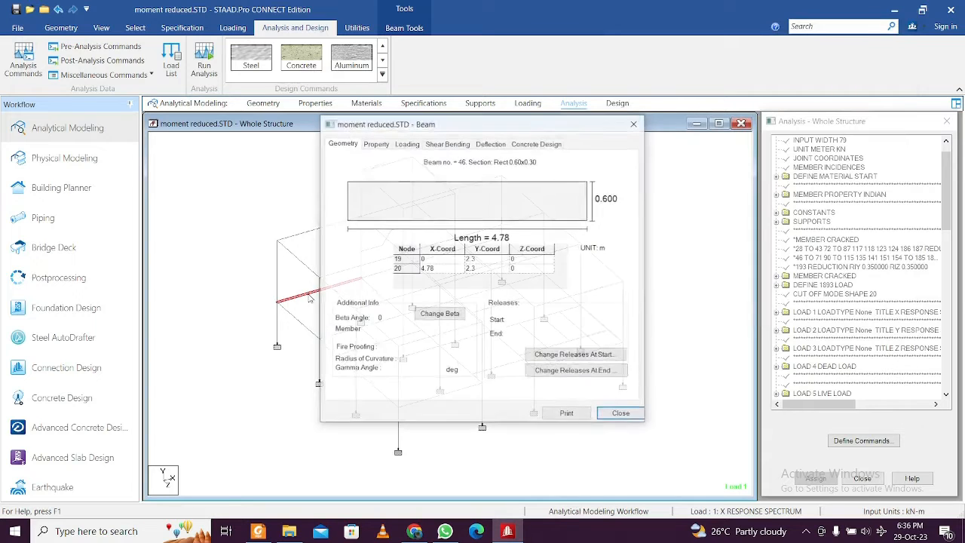
{"action": "left_click", "coordinate": [556, 145]}
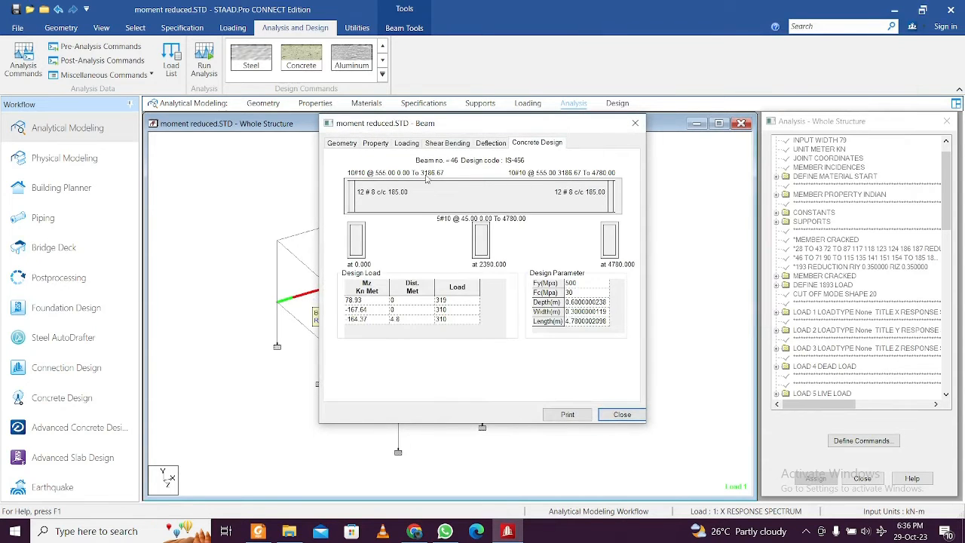
{"action": "left_click", "coordinate": [635, 123]}
{"action": "double_click", "coordinate": [340, 224]}
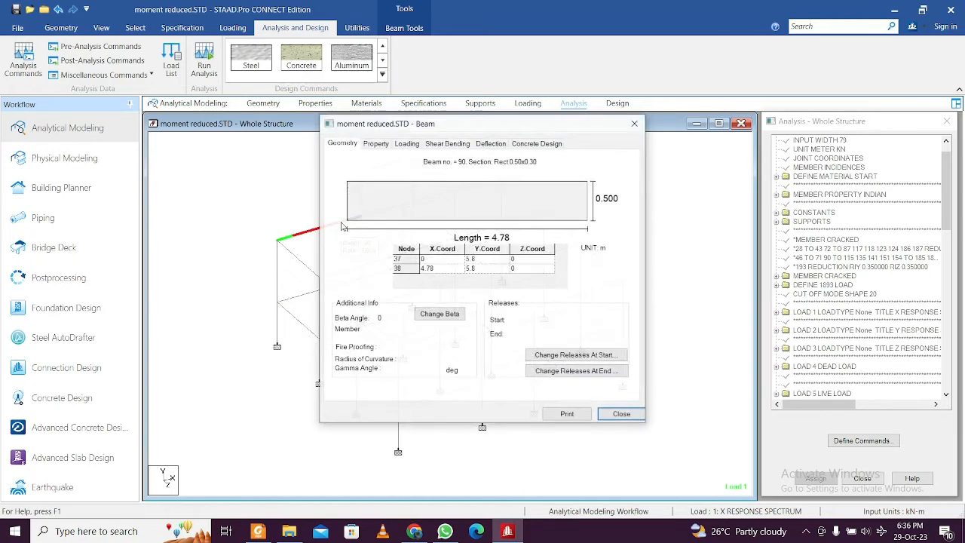
{"action": "left_click", "coordinate": [561, 145]}
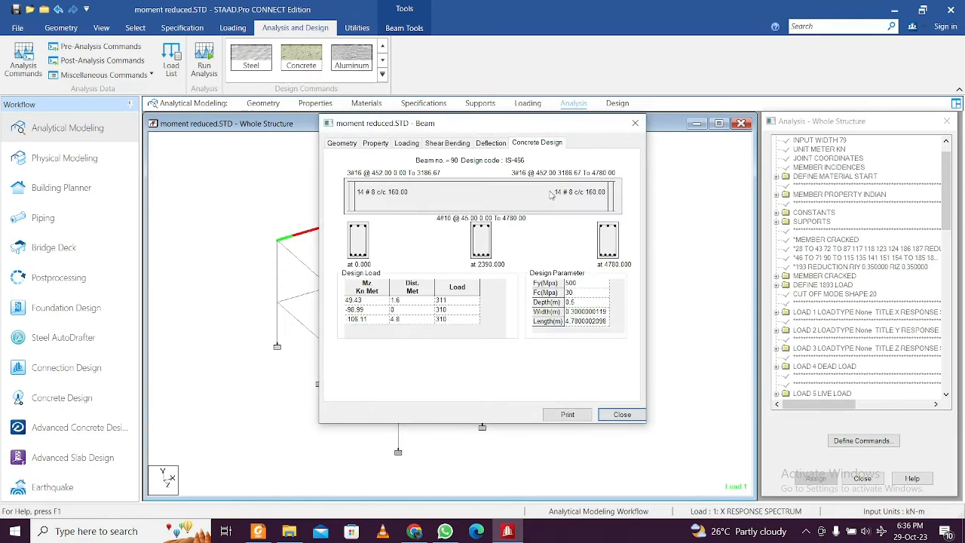
{"action": "left_click", "coordinate": [635, 123]}
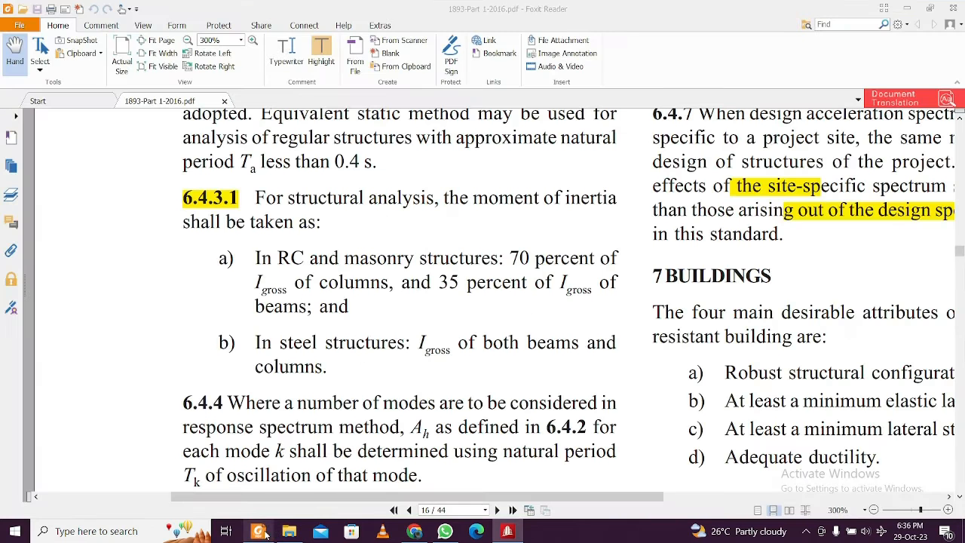
Switch to the IS 1893 PDF in Foxit Reader and review the column and beam moment of inertia percentages in clause 6.4.3.1.
{"action": "left_click", "coordinate": [257, 531]}
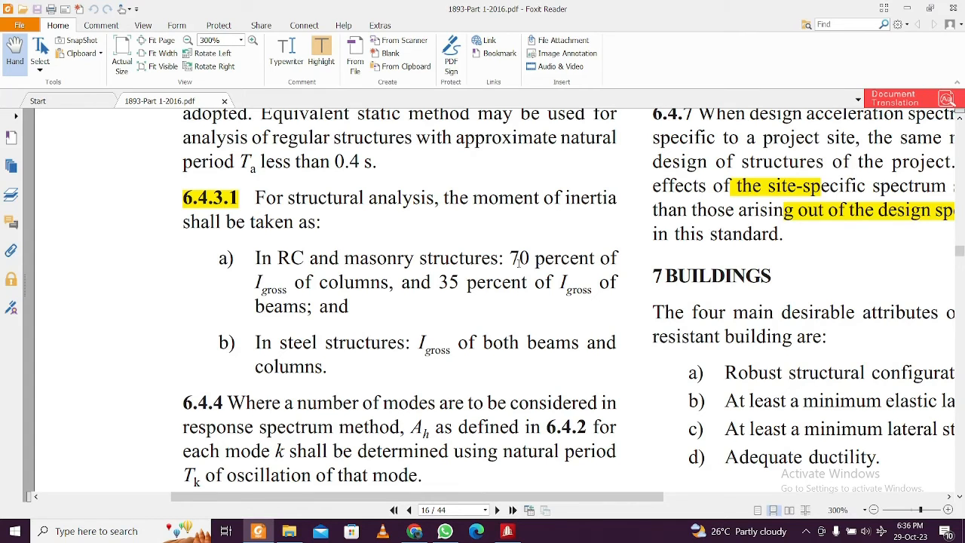
{"action": "left_click_drag", "start_coordinate": [509, 258], "coordinate": [556, 284]}
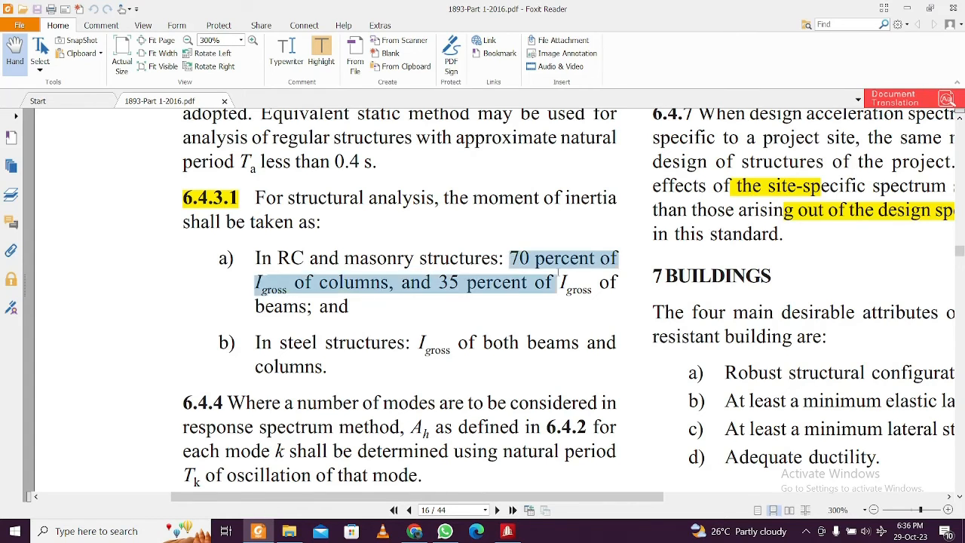
{"action": "left_click", "coordinate": [414, 282]}
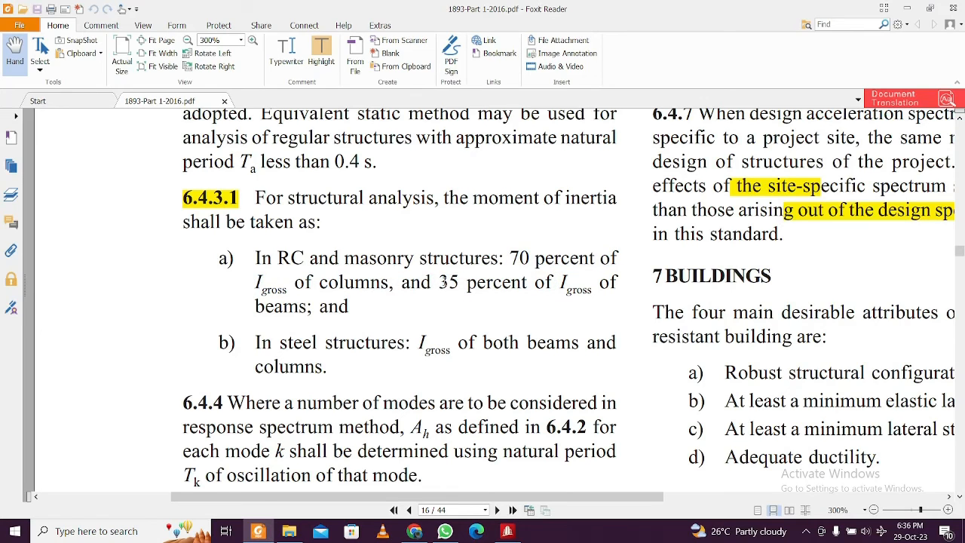